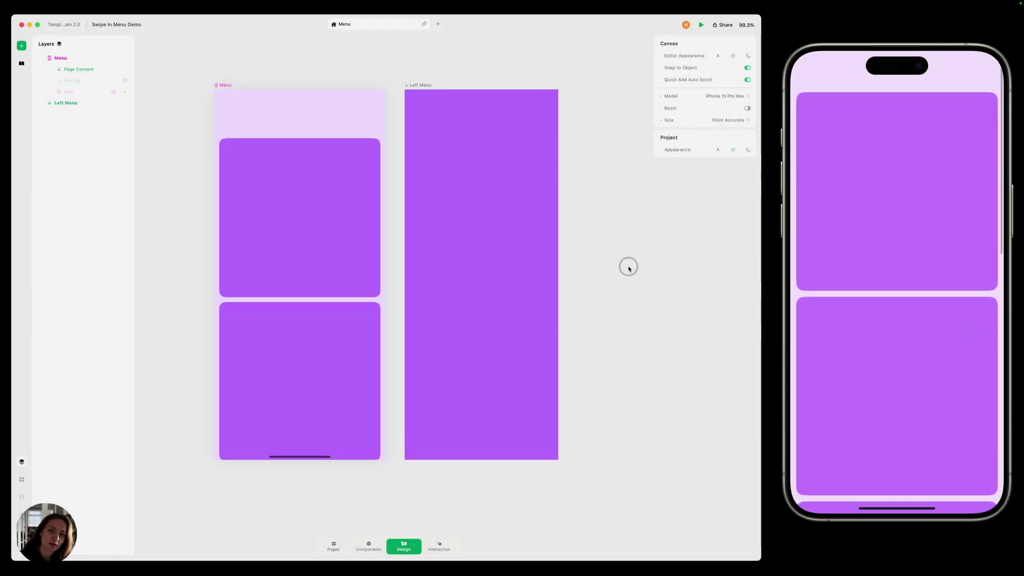
Select the standalone Left Menu frame beside the Menu page on the design canvas.
left_click(443, 196)
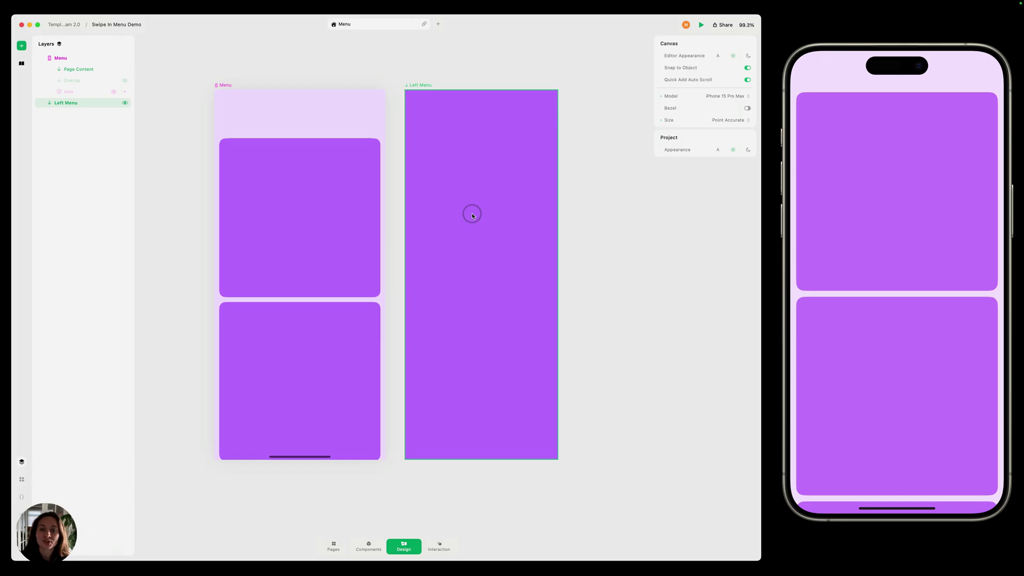
Pin the Left Menu frame to its top-left corner and turn on Pin To Page.
left_click(379, 142)
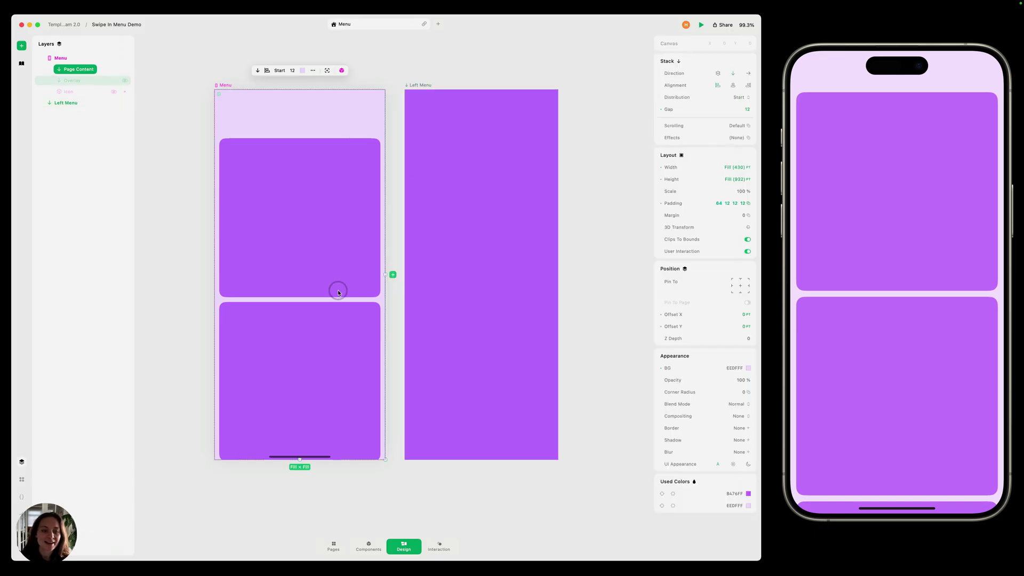
scroll(338, 289, "down", 3)
scroll(338, 290, "up", 2)
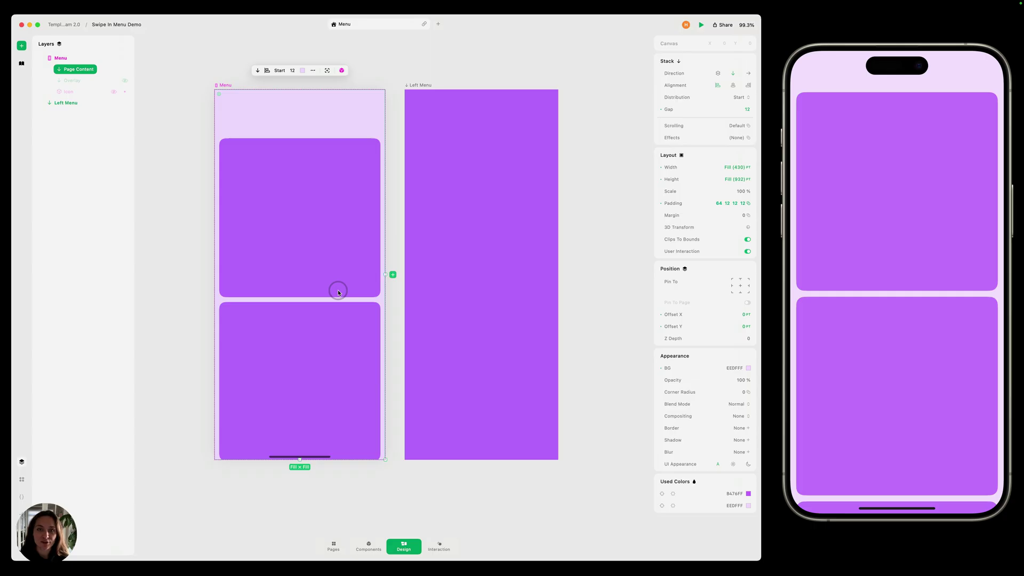
left_click(443, 155)
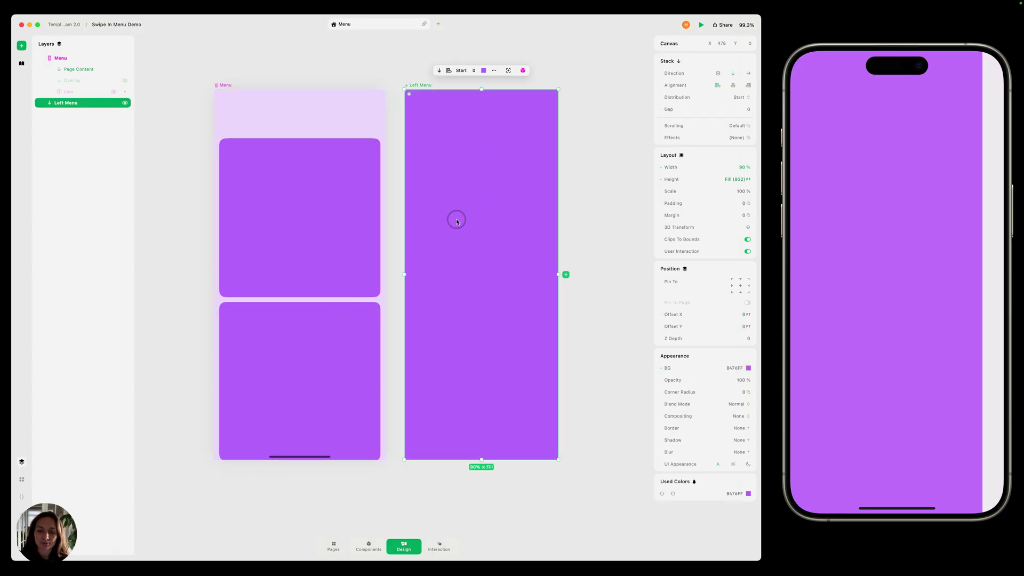
left_click(732, 280)
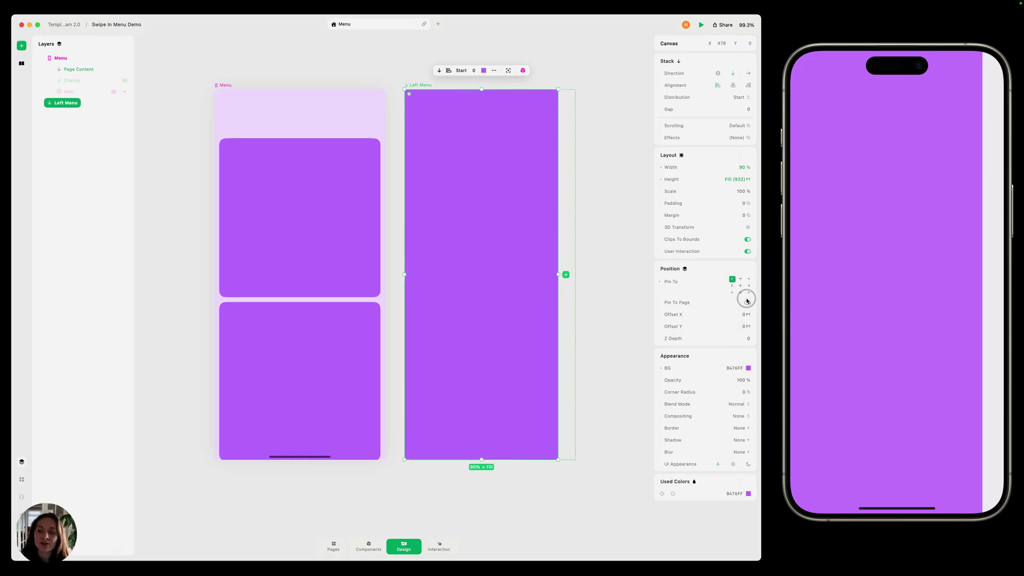
left_click(747, 302)
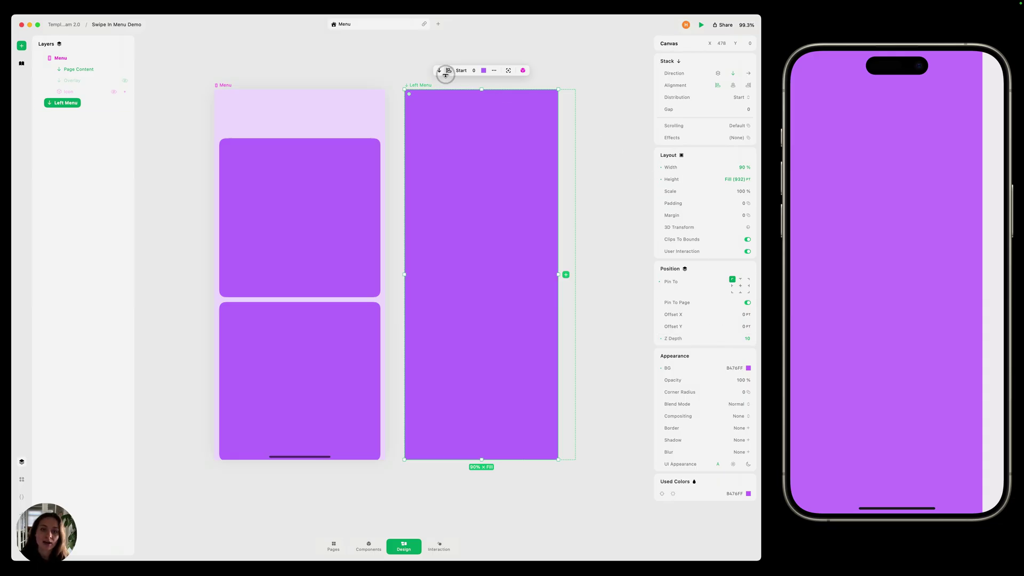
Move the Left Menu into the Menu page and delete the original standalone frame.
key("super+c")
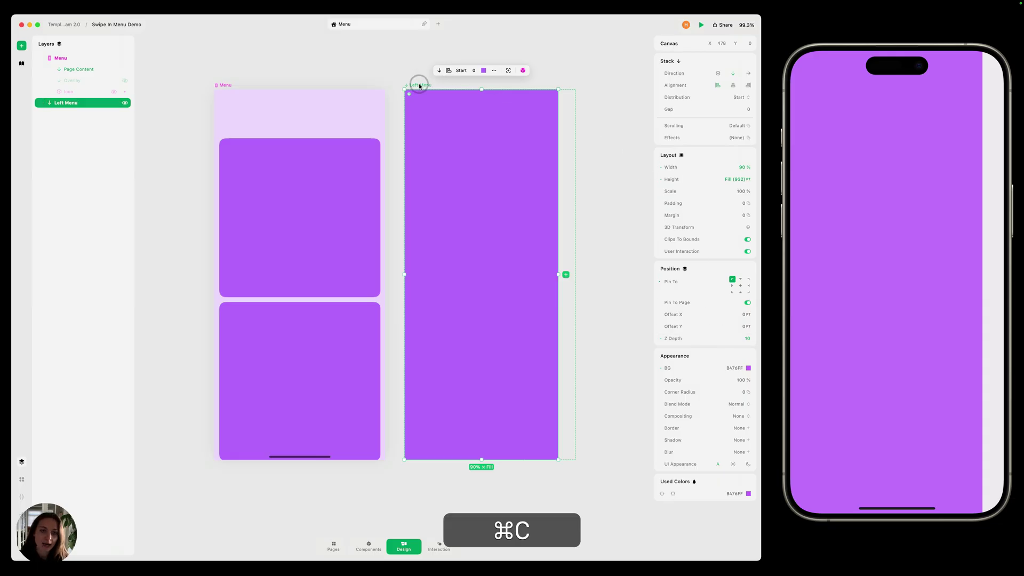
left_click(224, 84)
key("super+v")
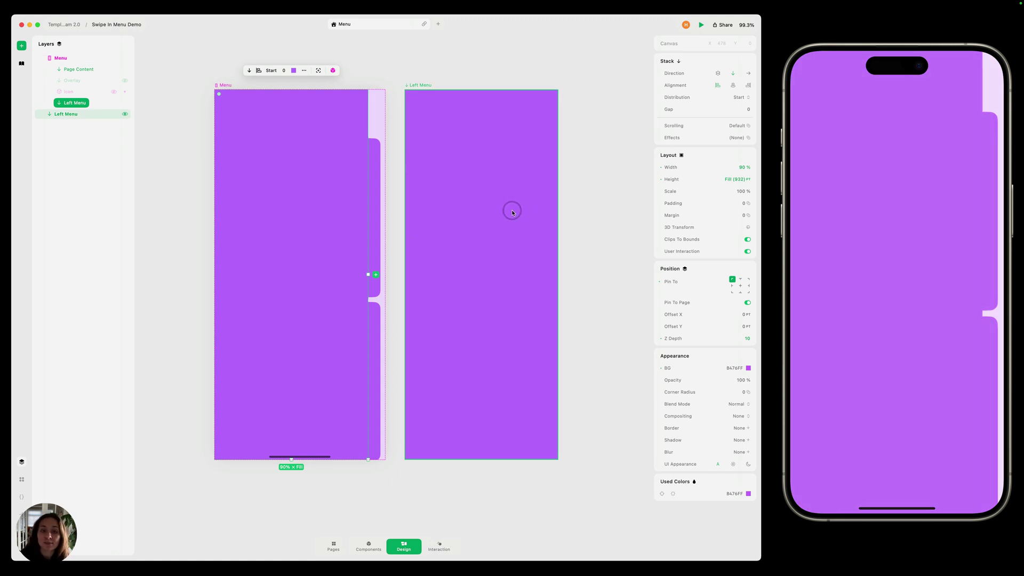
left_click(512, 212)
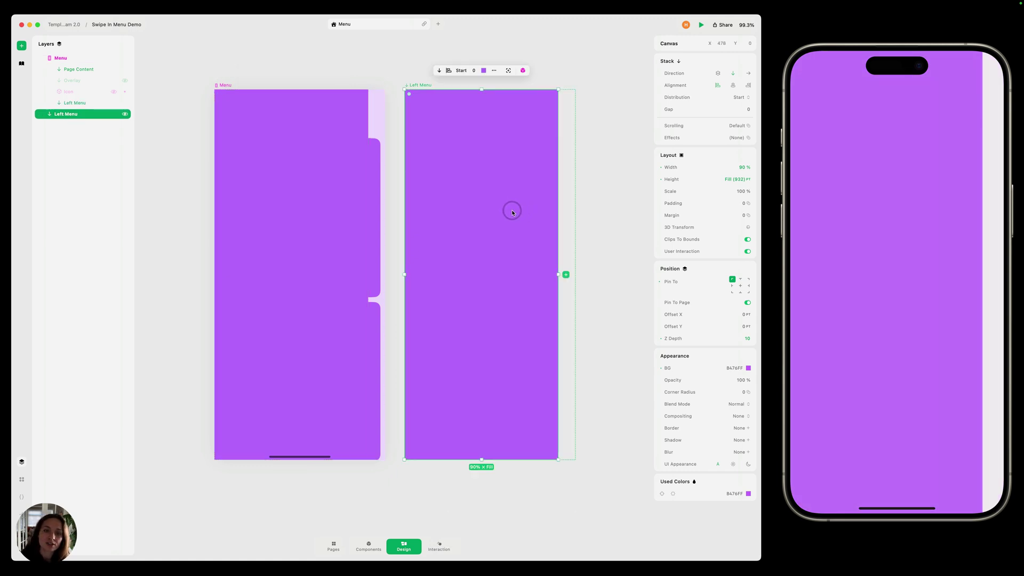
key("BackSpace")
Set the Left Menu's Offset X to -90% so it sits off the left edge.
left_click(336, 127)
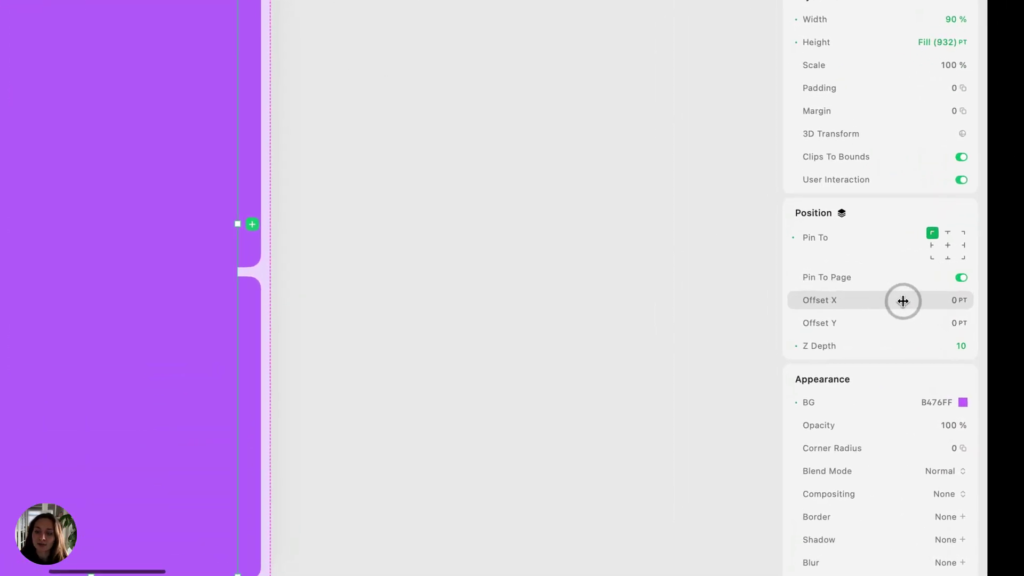
left_click(934, 302)
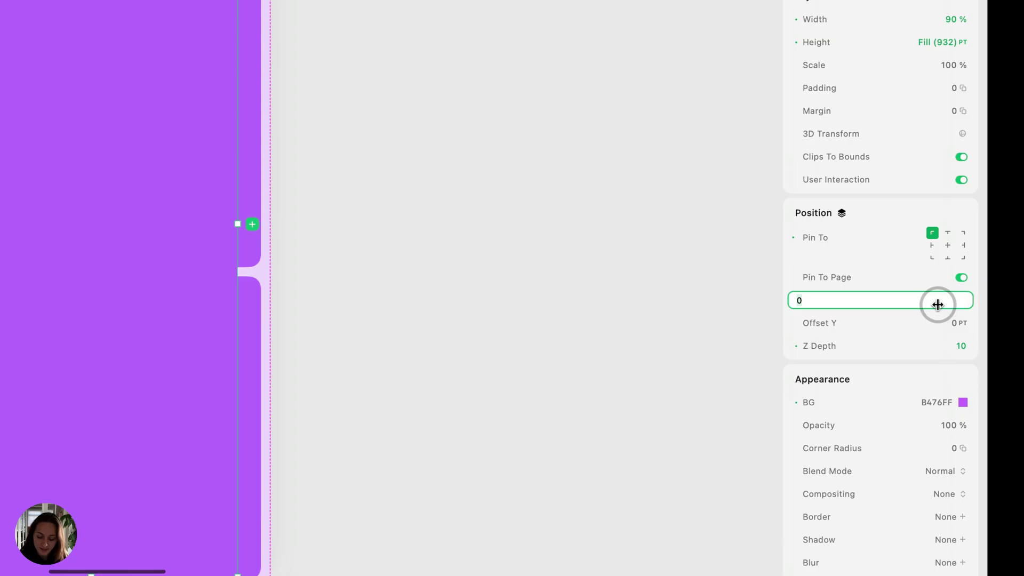
type("-90%")
key("shift+Return")
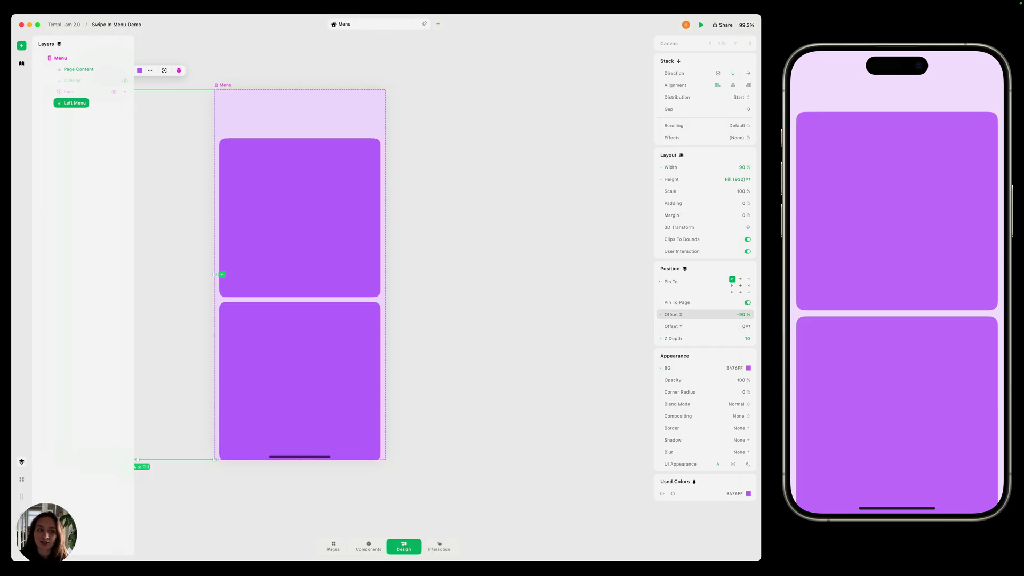
In Interaction mode, add an Edge Pan trigger to the Menu page, panning from the left edge.
left_click(225, 86)
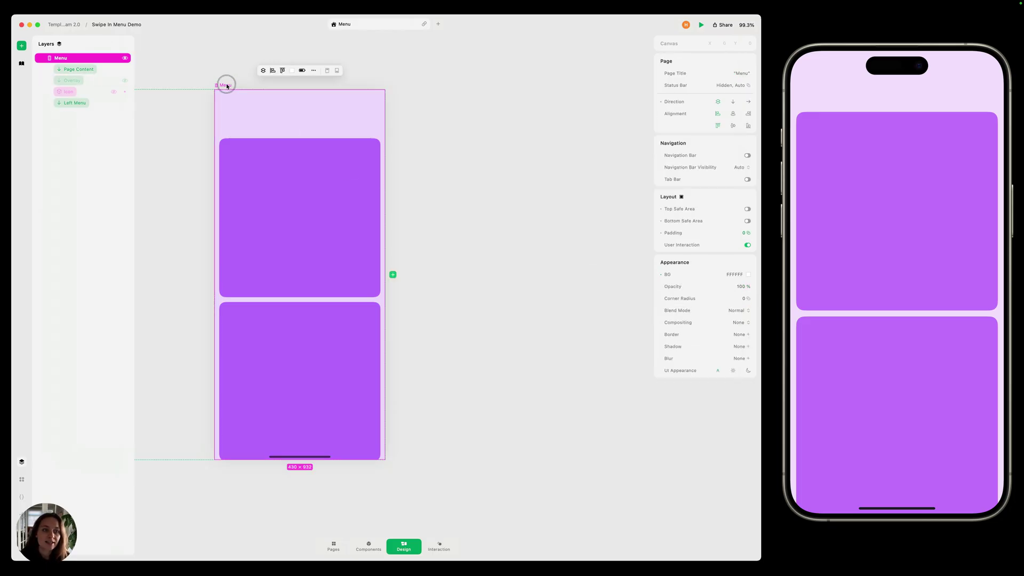
left_click(439, 545)
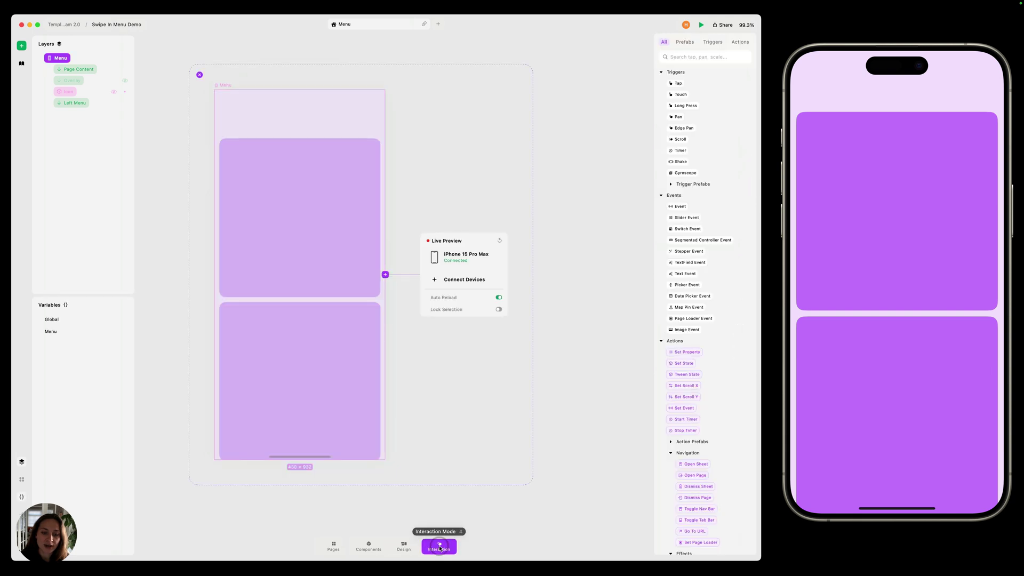
left_click(385, 275)
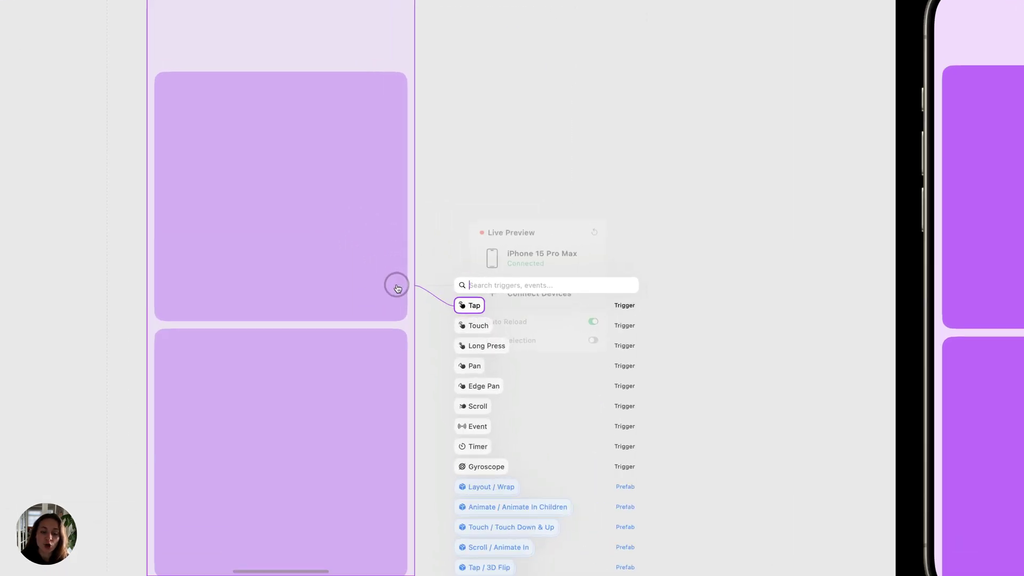
left_click(544, 448)
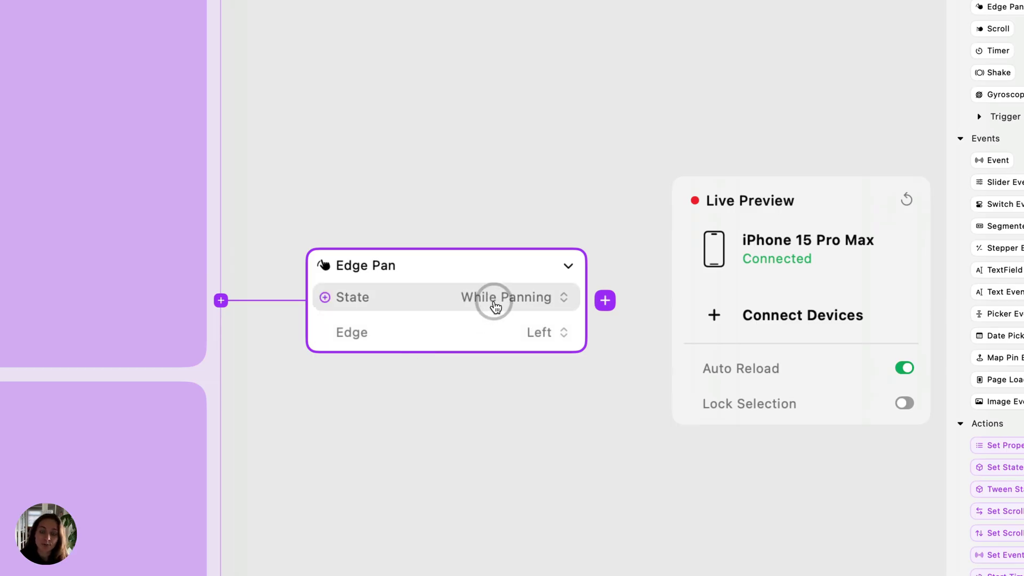
Add a Set Property action to the Edge Pan trigger, targeting Left Menu's Offset X.
left_click(605, 300)
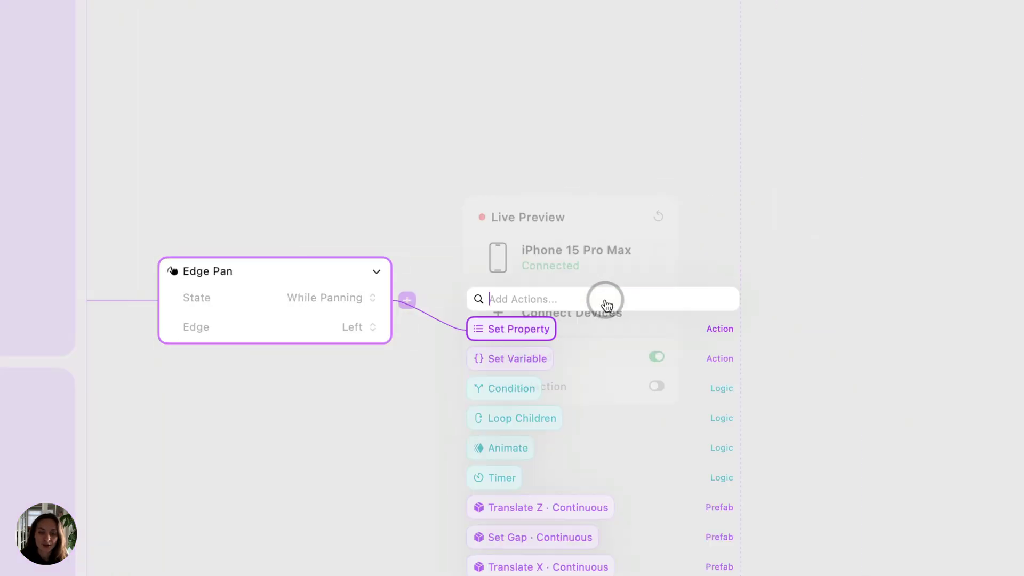
left_click(536, 331)
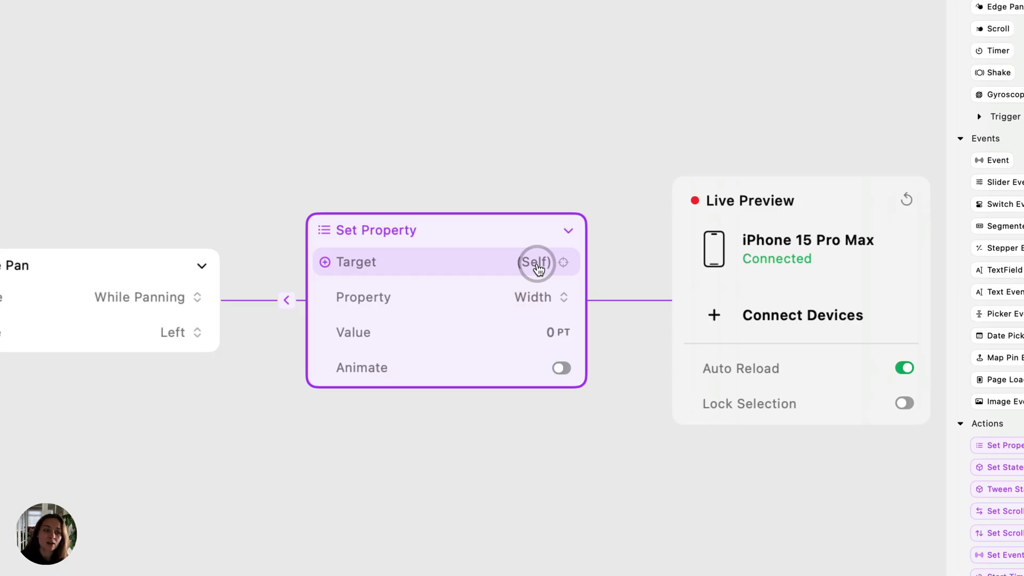
left_click(536, 262)
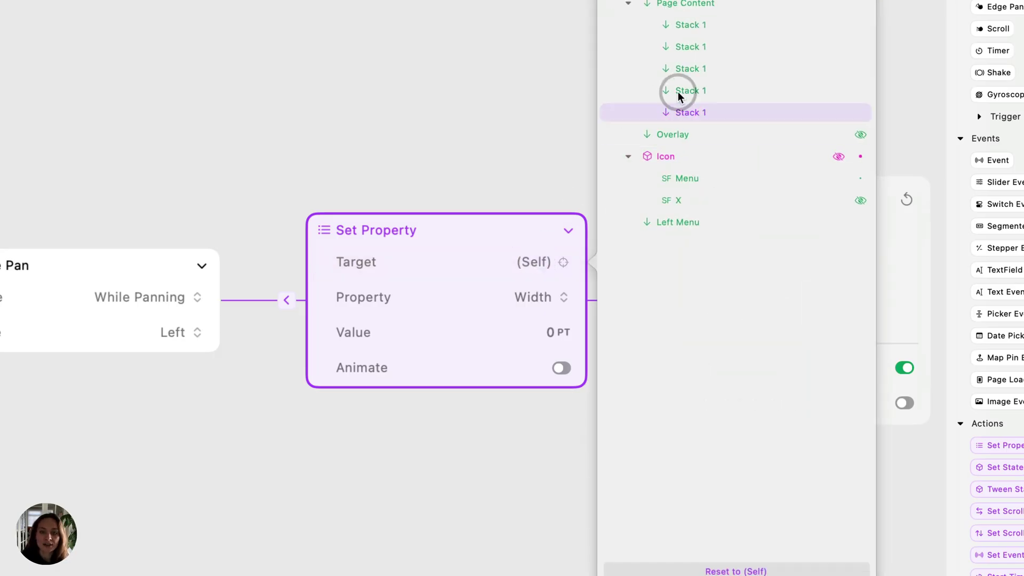
left_click(678, 158)
left_click(534, 297)
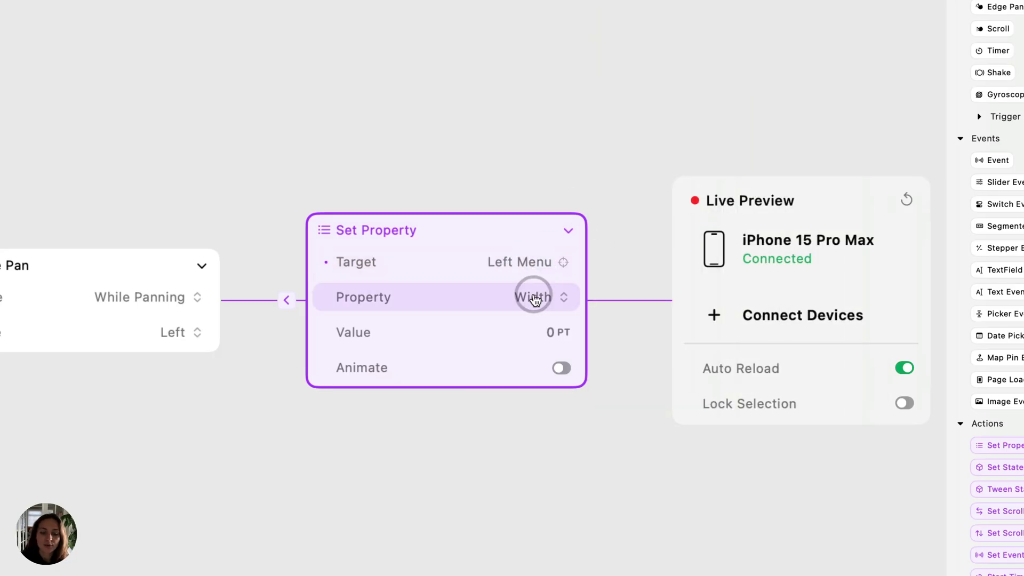
left_click(502, 408)
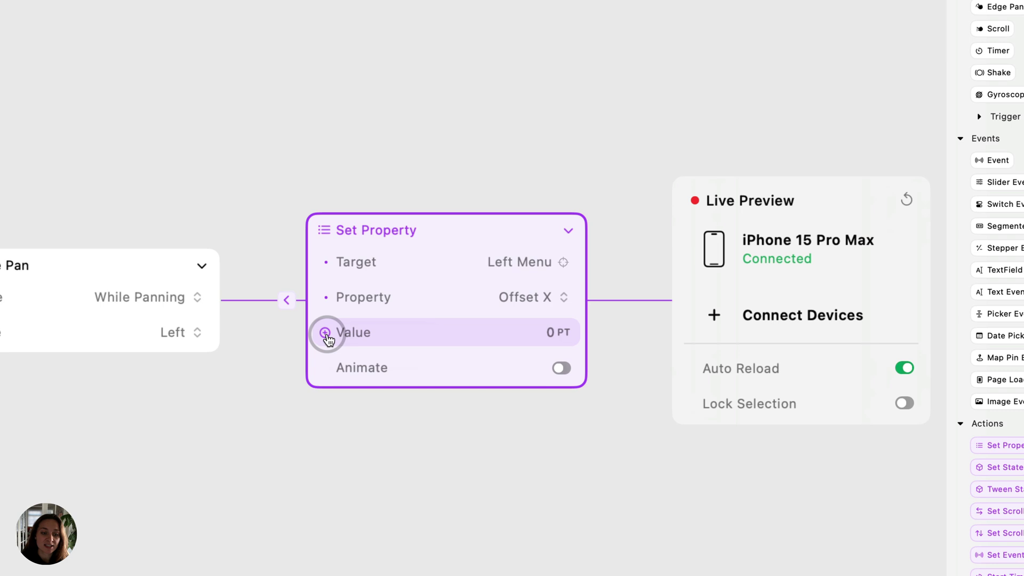
Turn the Offset X value into an expression using the valueBetween() helper.
left_click(345, 344)
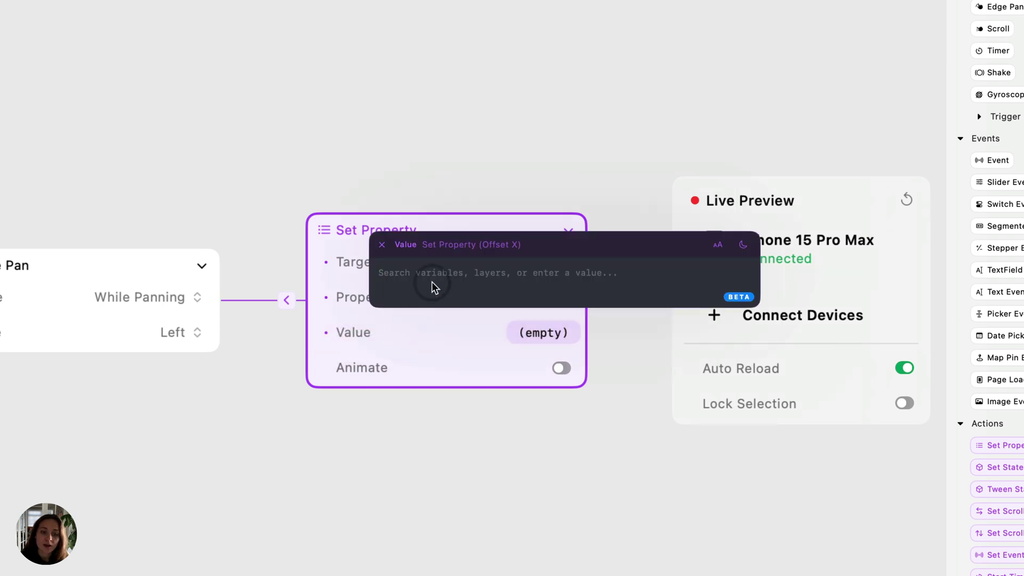
type("va")
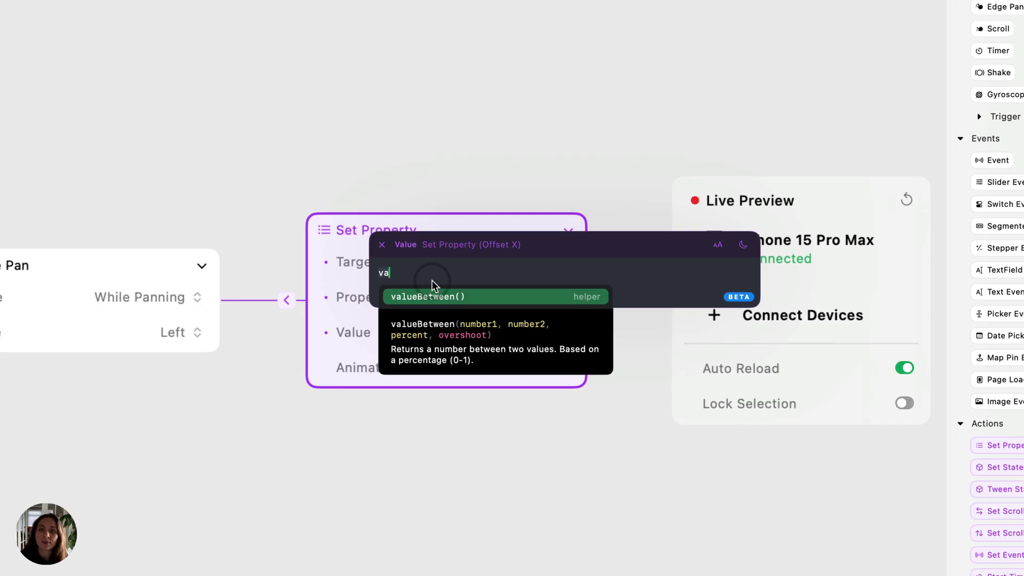
key("Return")
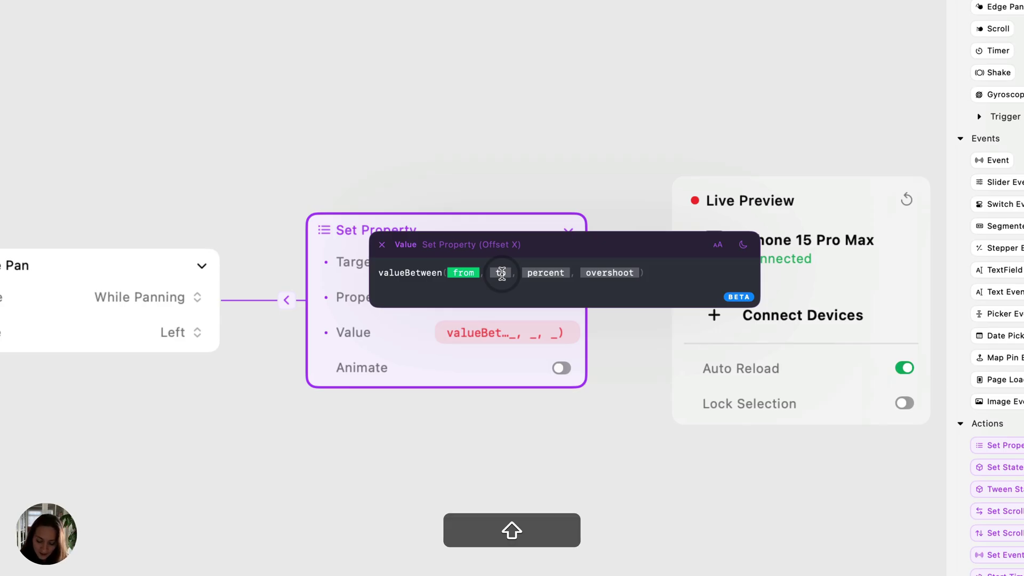
Fill valueBetween's 'from' with (LeftMenu.width * -1) and 'to' with 0.
type("(")
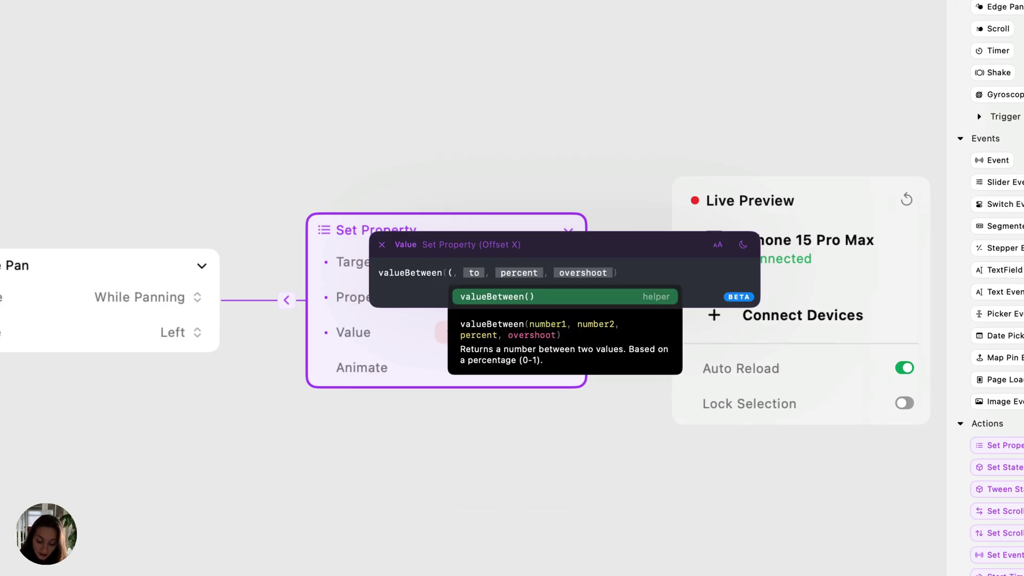
type("lef")
key("Return")
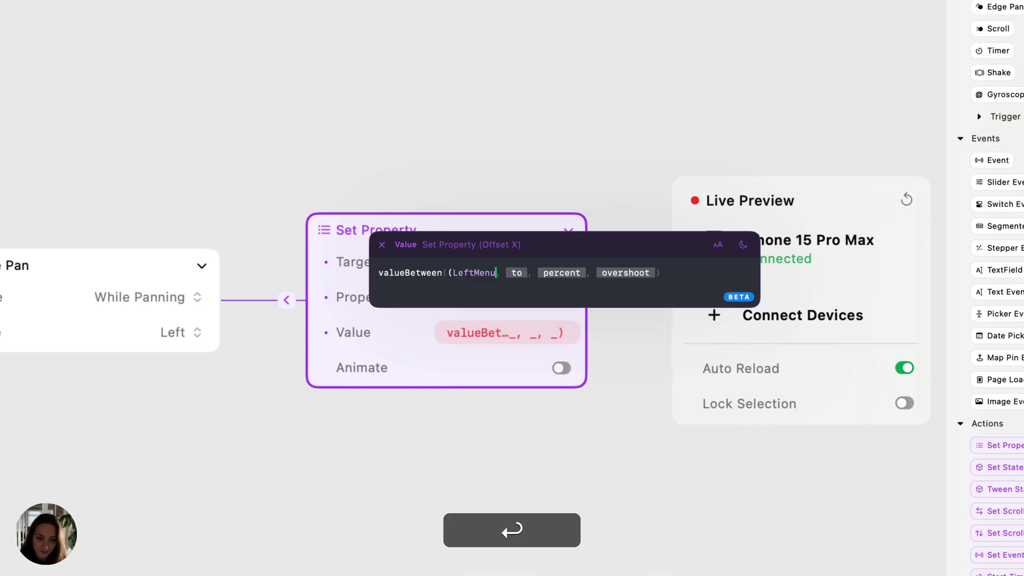
type(".wid")
key("Return")
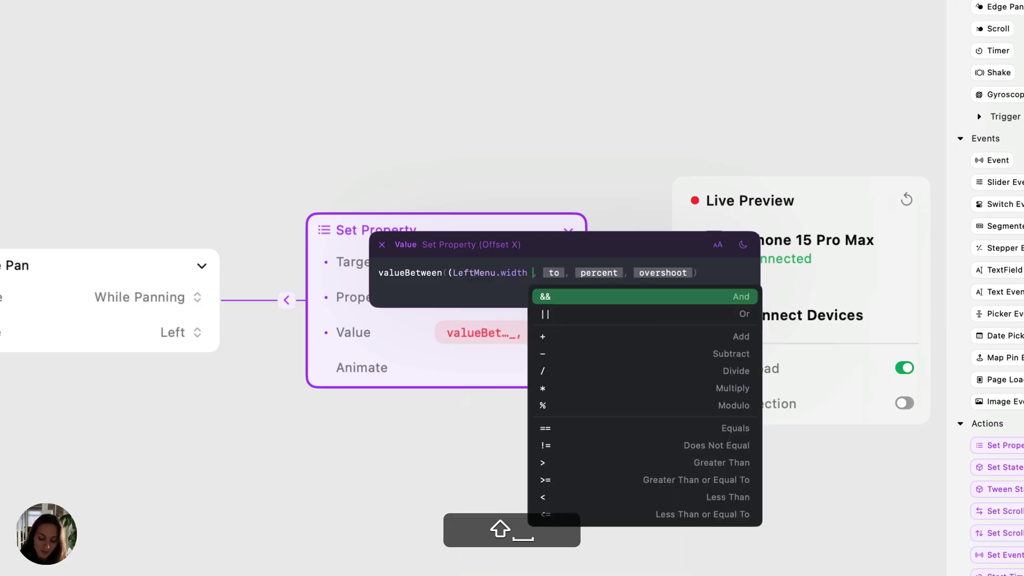
type("* -1)")
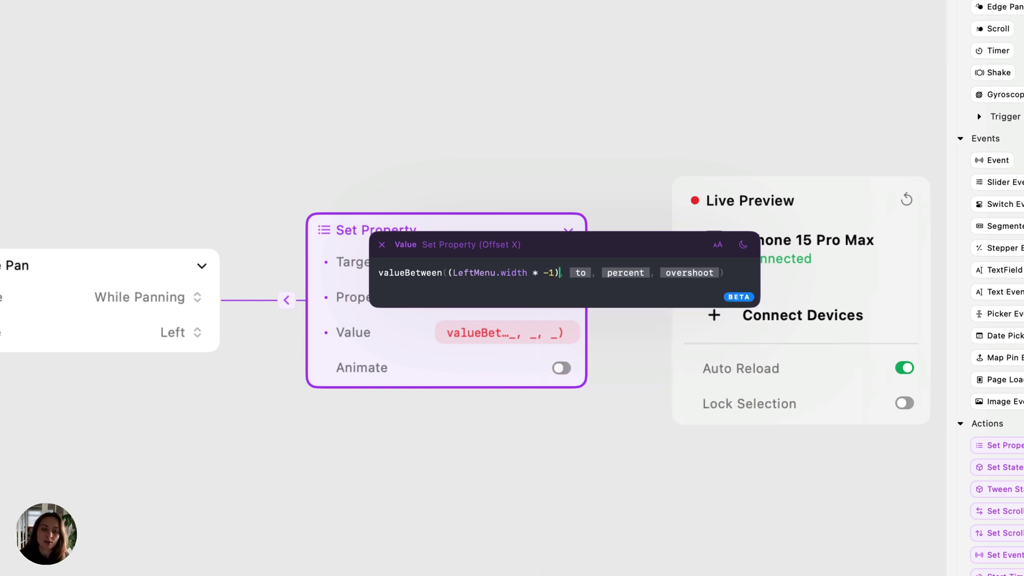
left_click(580, 273)
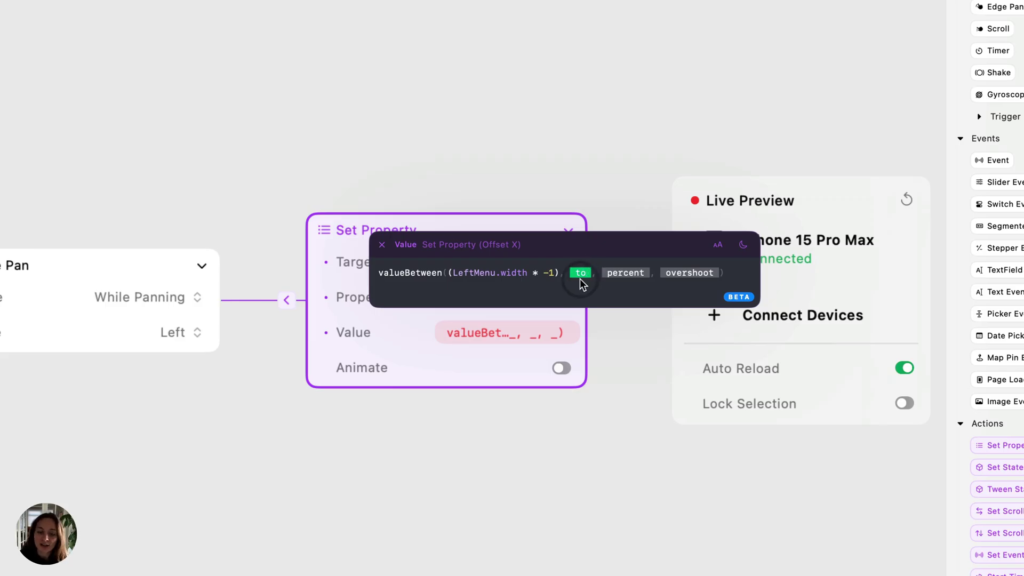
type("0")
key("Return")
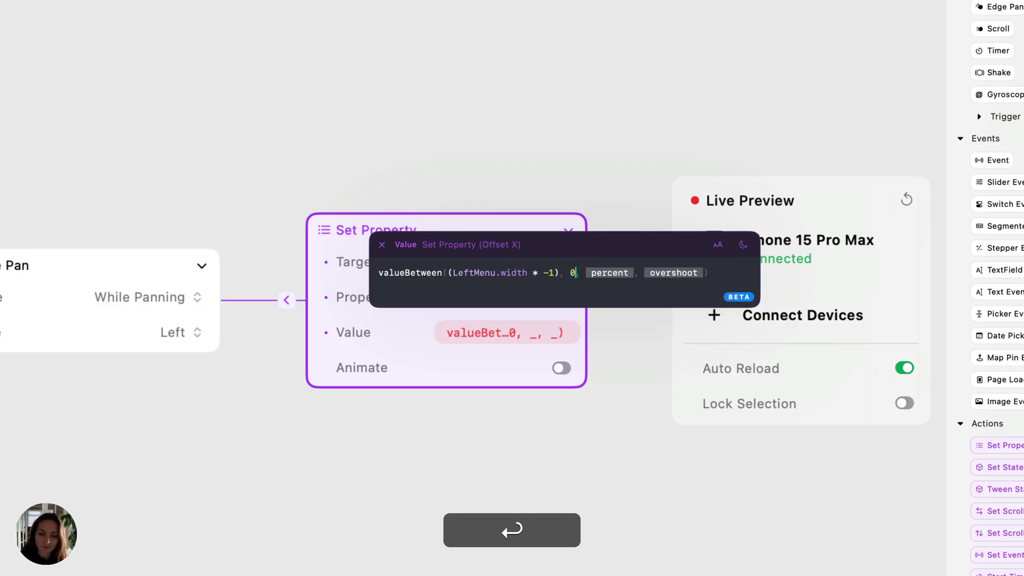
Use EdgePan.translationPercentX as the expression's percent argument.
left_click(617, 274)
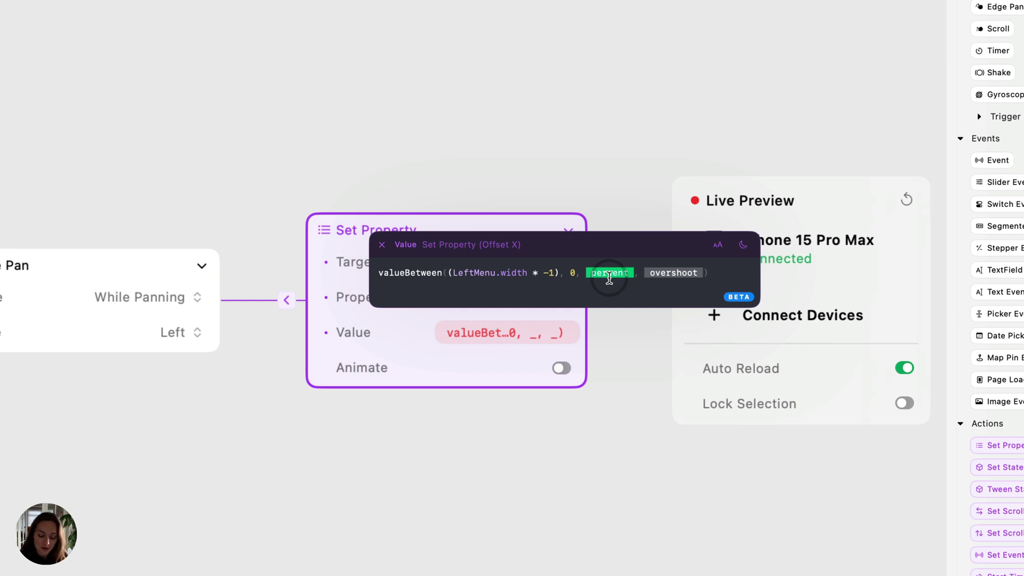
type("tri")
key("Return")
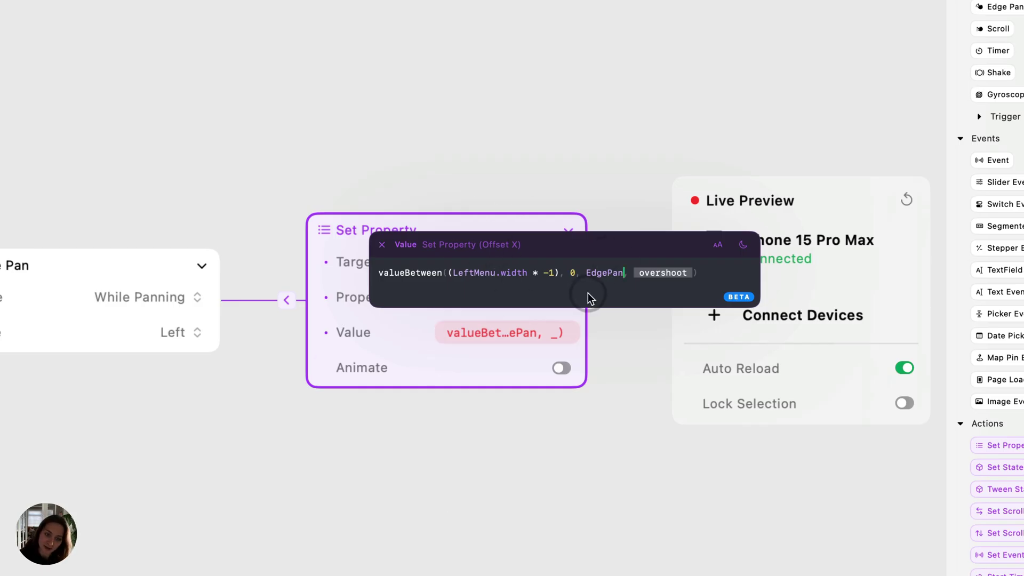
type(".")
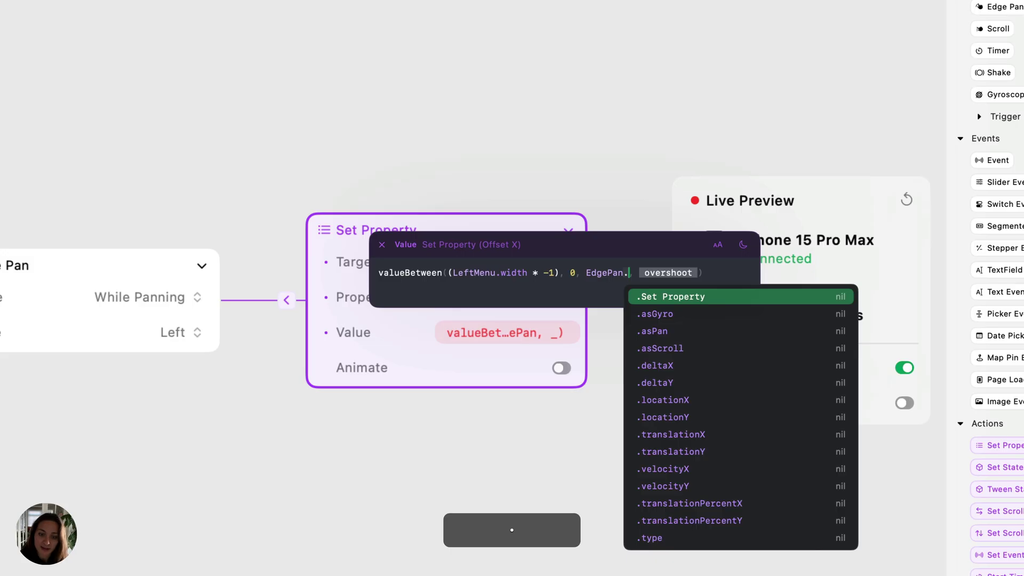
left_click(729, 504)
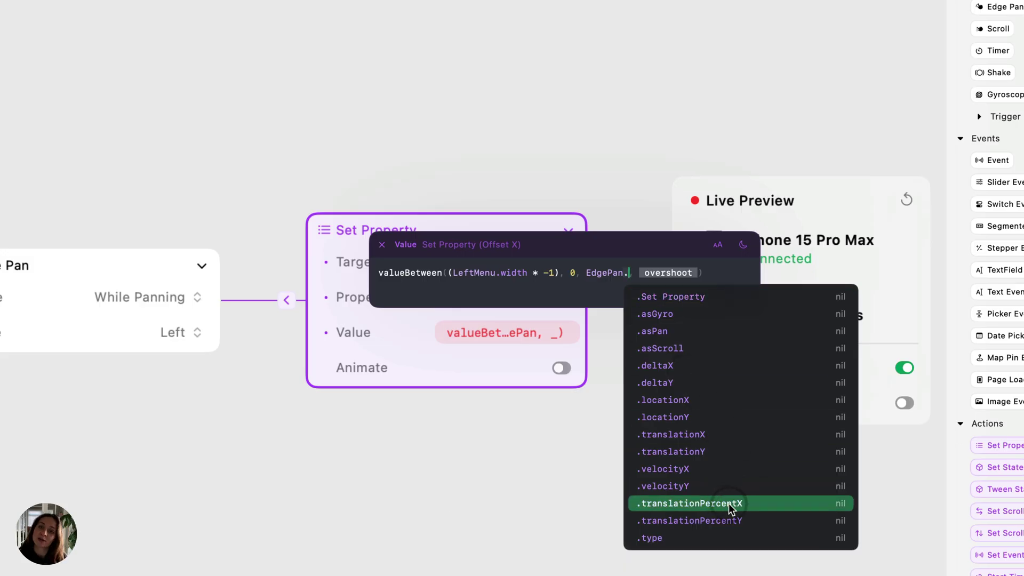
left_click(729, 504)
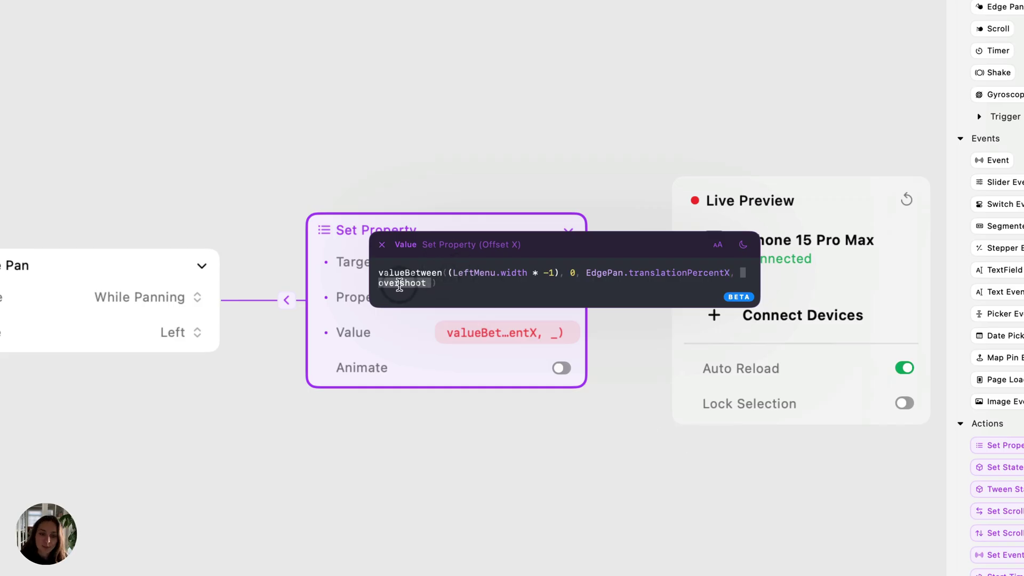
Set the overshoot argument to False and apply the finished expression.
left_click(400, 285)
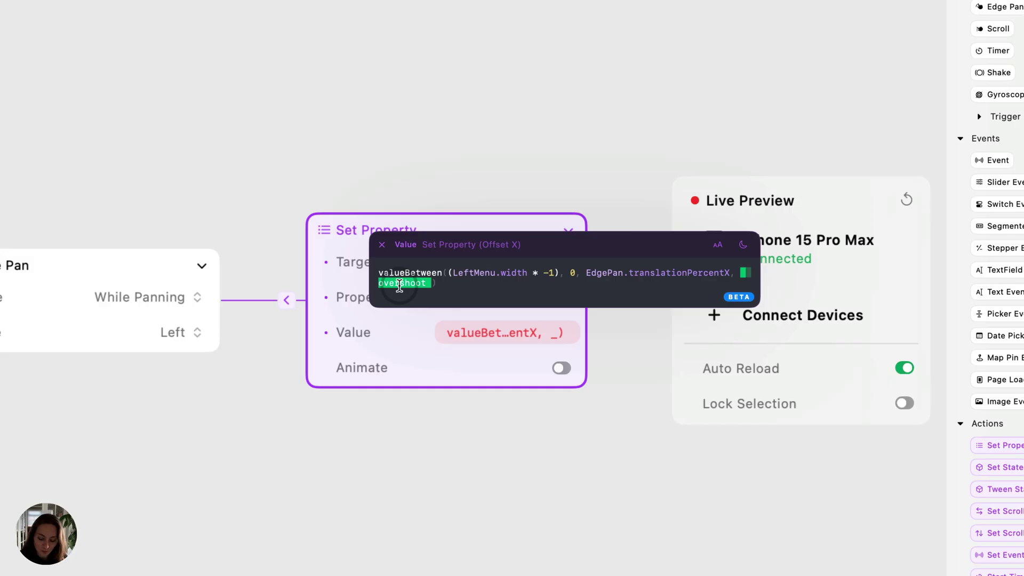
type("fal")
key("Return")
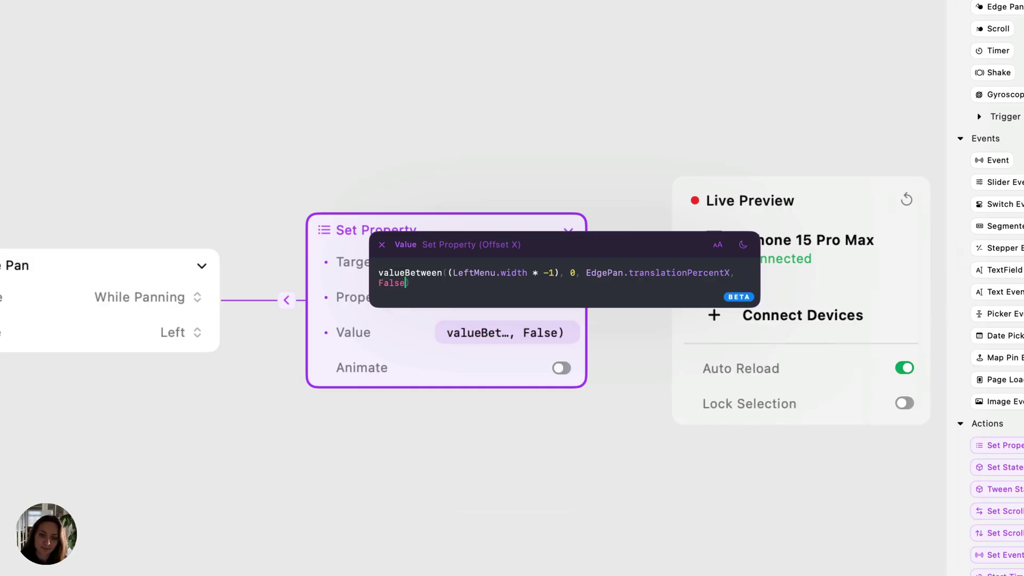
key("Return")
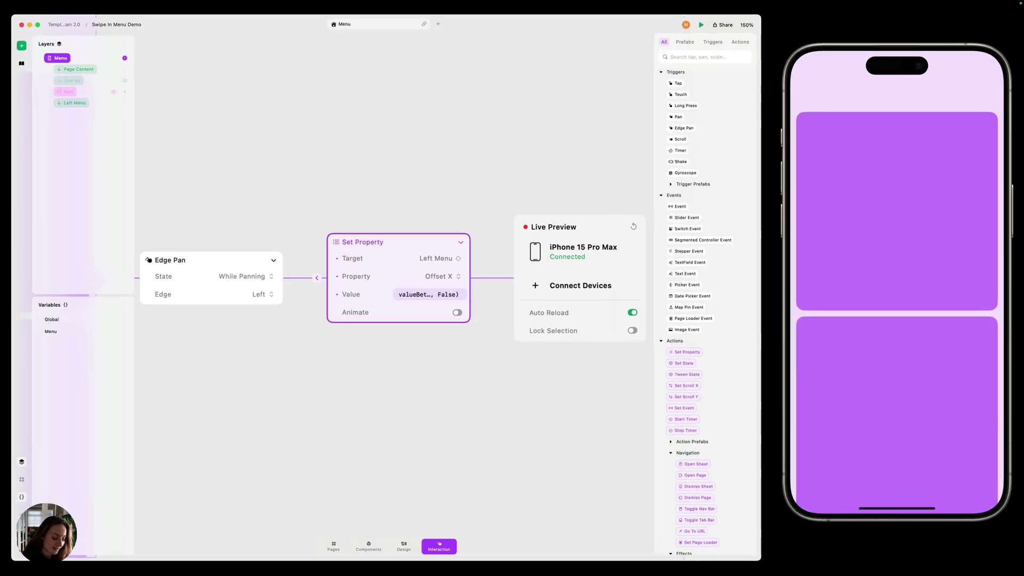